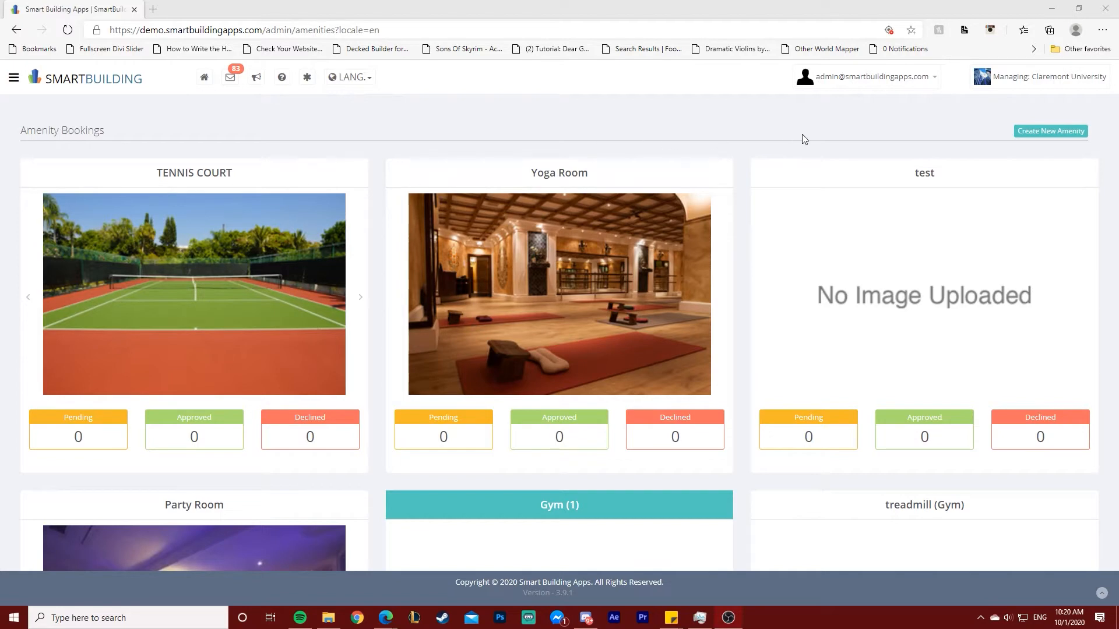
# Step: Start a new amenity named "BBQ AREA" with the description "Enjoy an area where you can use our grills to make meals and share a good time"
pyautogui.click(1026, 134)
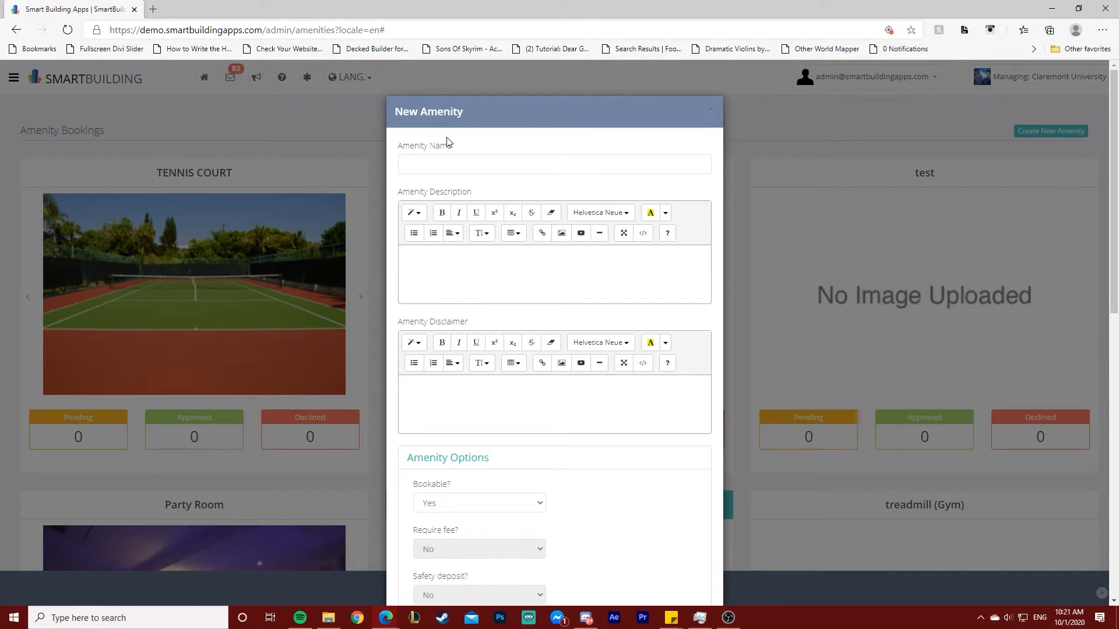
pyautogui.click(480, 168)
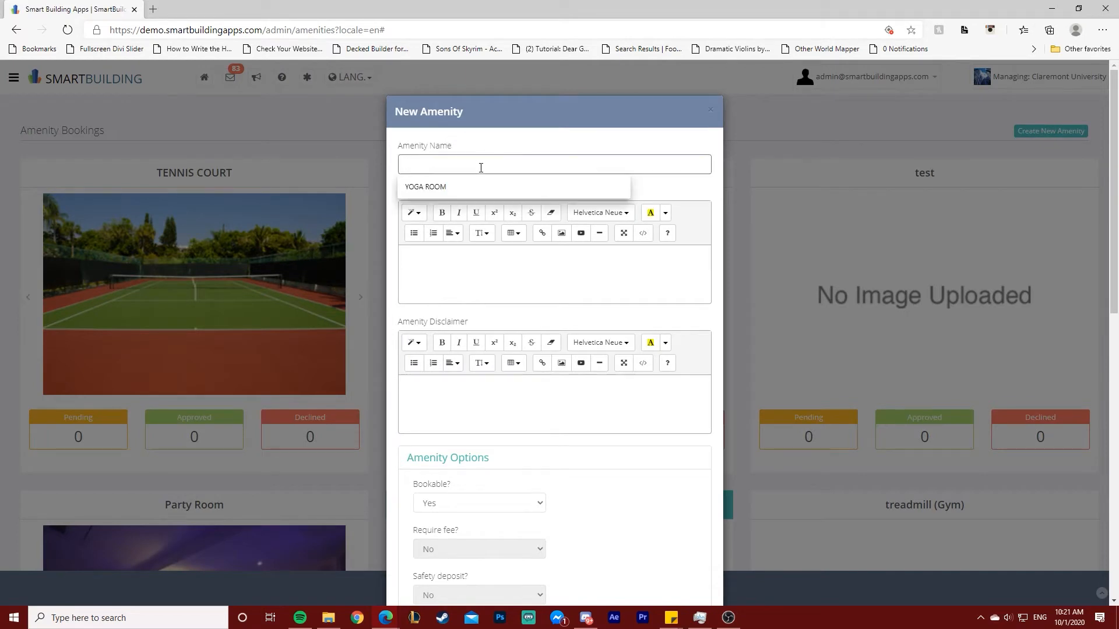
pyautogui.write('BBQ AREA')
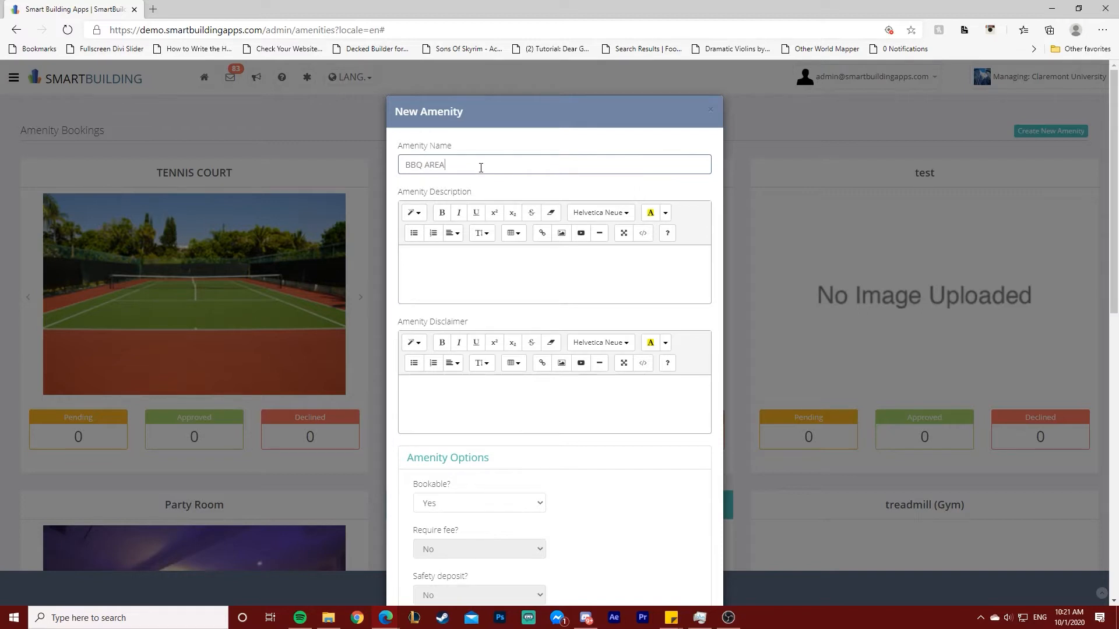
pyautogui.click(447, 257)
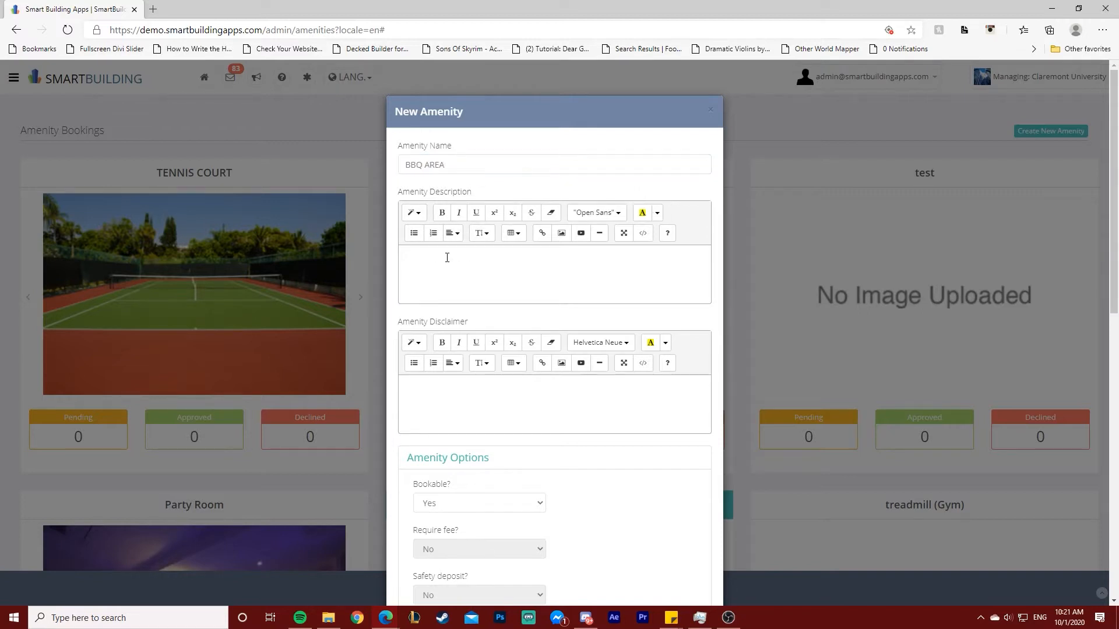
pyautogui.write('Enjoy an area where you can use our grills to make meals and share a good time')
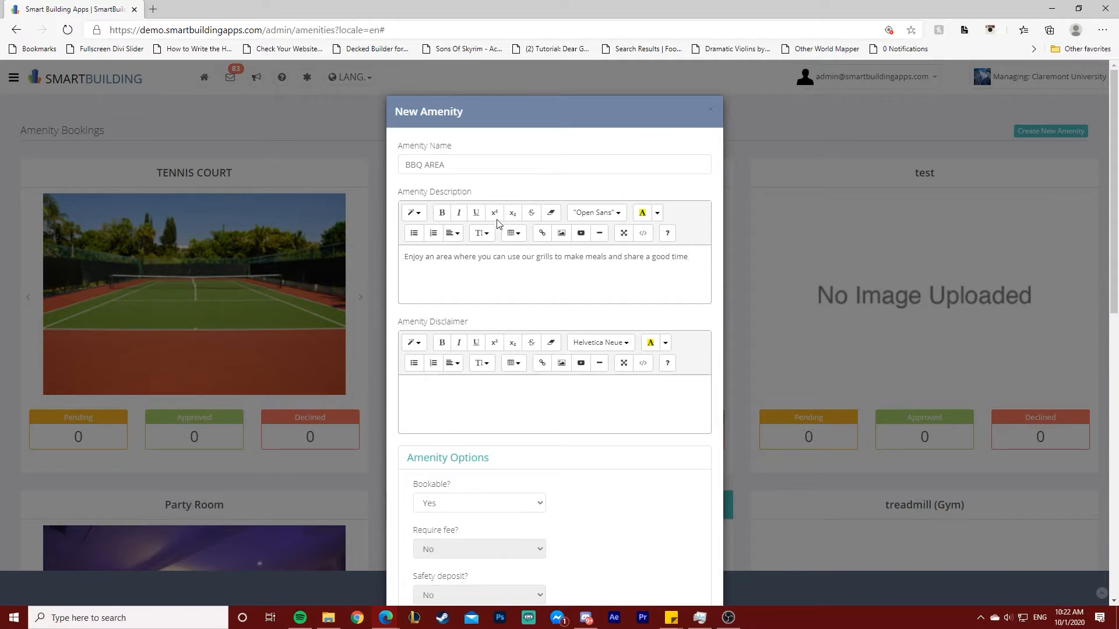
# Step: Leave the disclaimer empty, keep the default options and accessible building, and save the BBQ AREA amenity
pyautogui.click(421, 391)
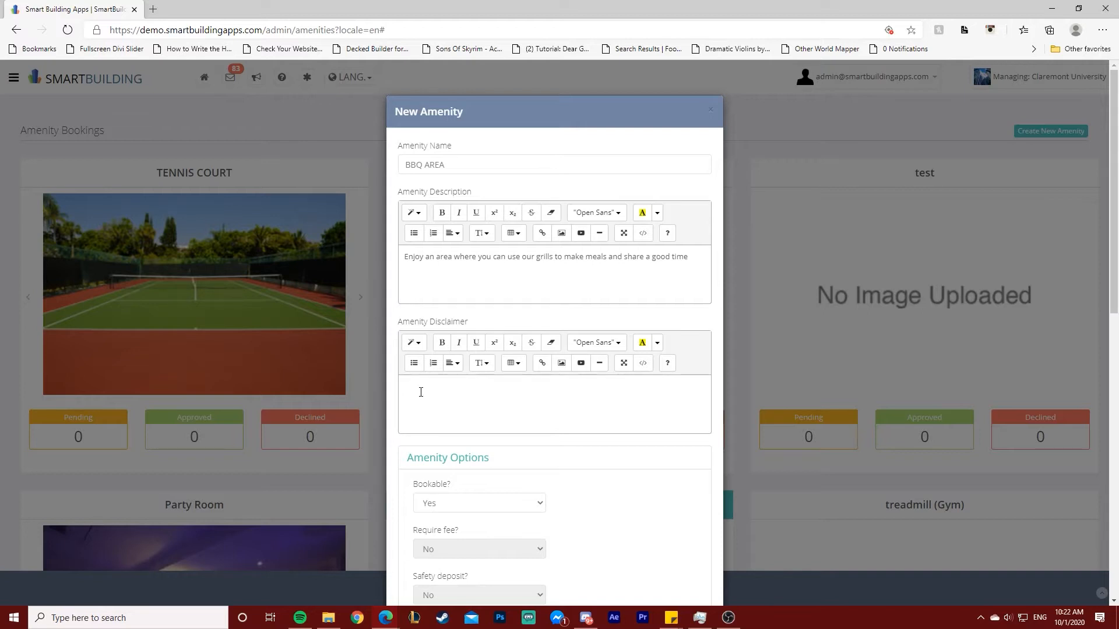
pyautogui.scroll(-5, 421, 393)
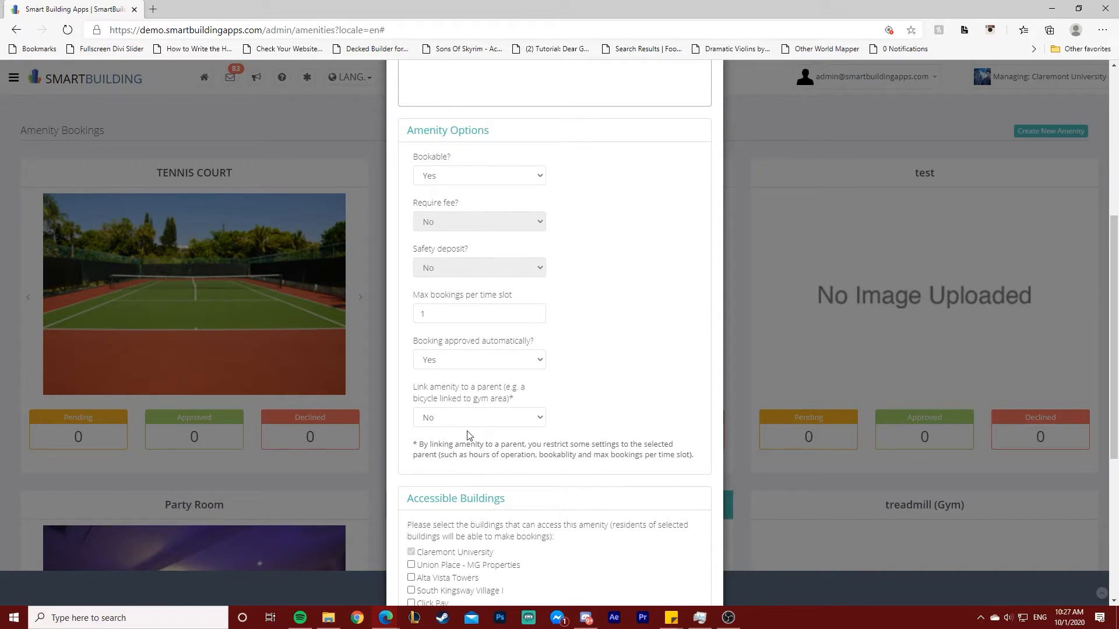
pyautogui.scroll(-5, 466, 430)
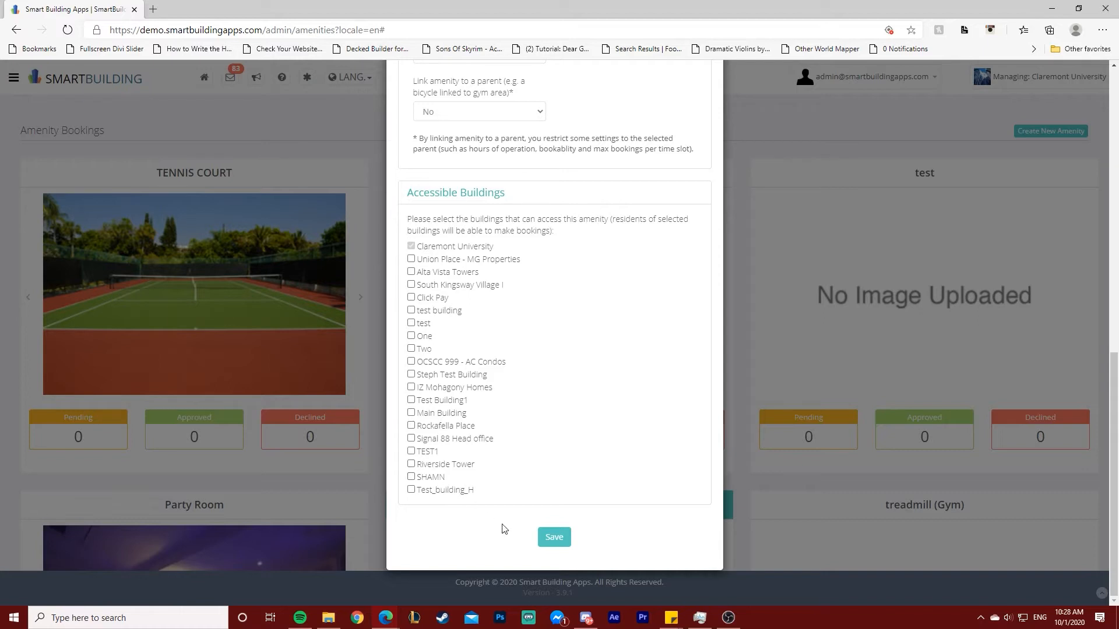
pyautogui.click(553, 549)
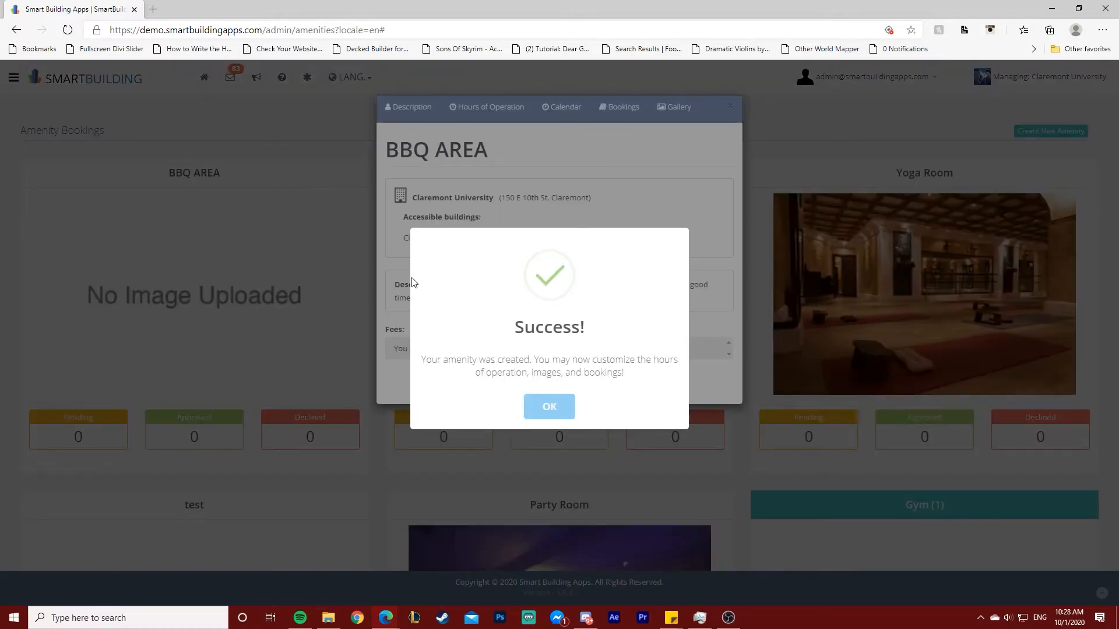
pyautogui.click(547, 411)
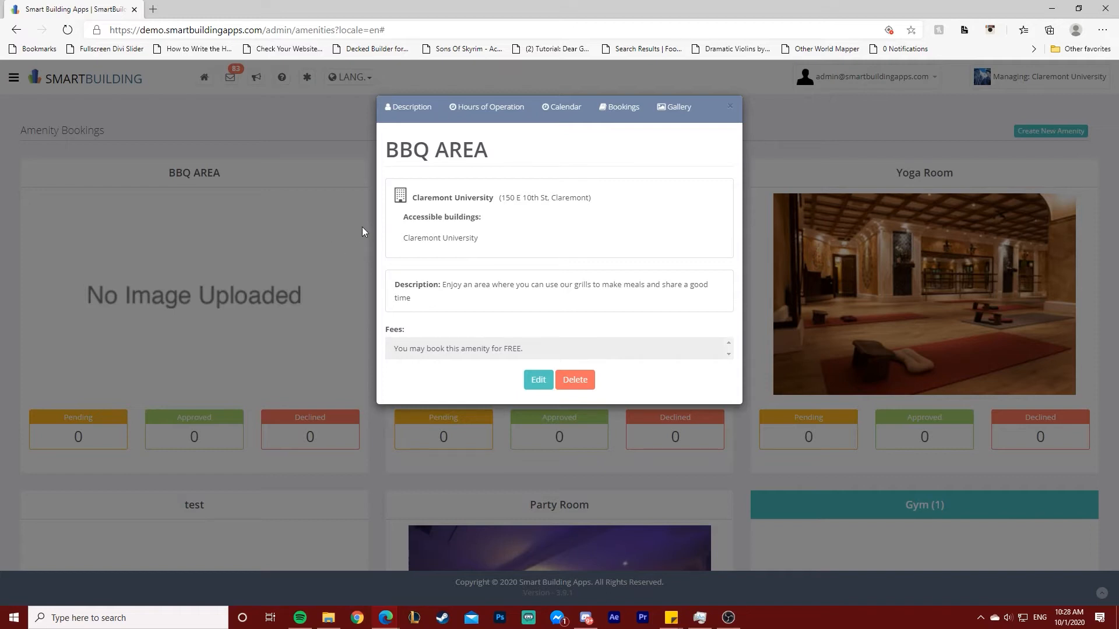
# Step: Set the BBQ AREA's time block to 1 hour with a booking limit of 2, save the hours of operation and close the amenity
pyautogui.click(482, 109)
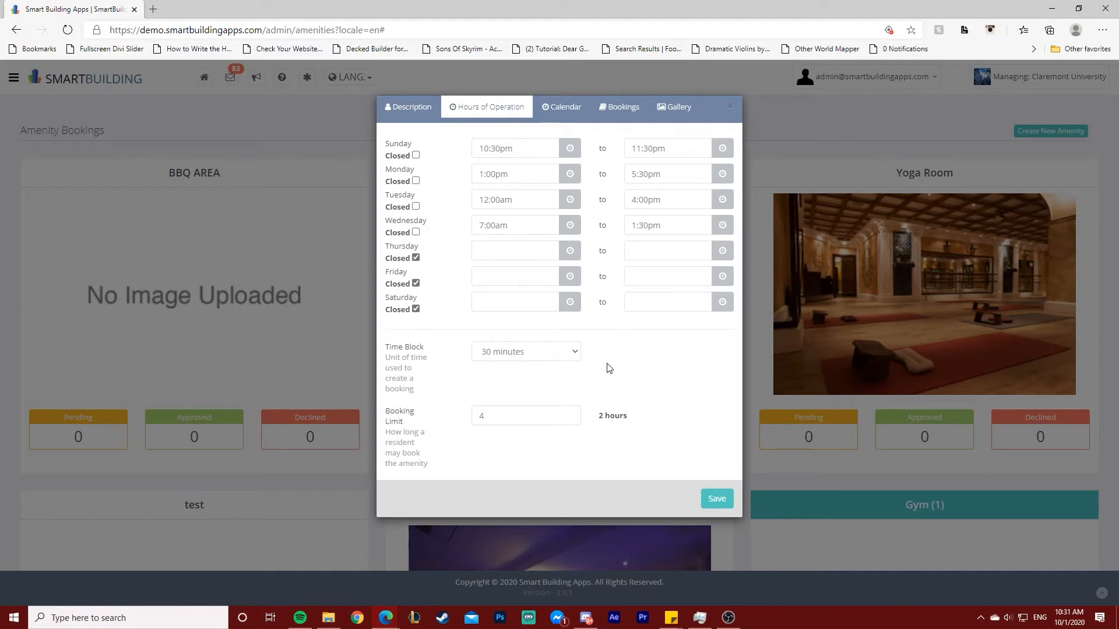
pyautogui.click(503, 360)
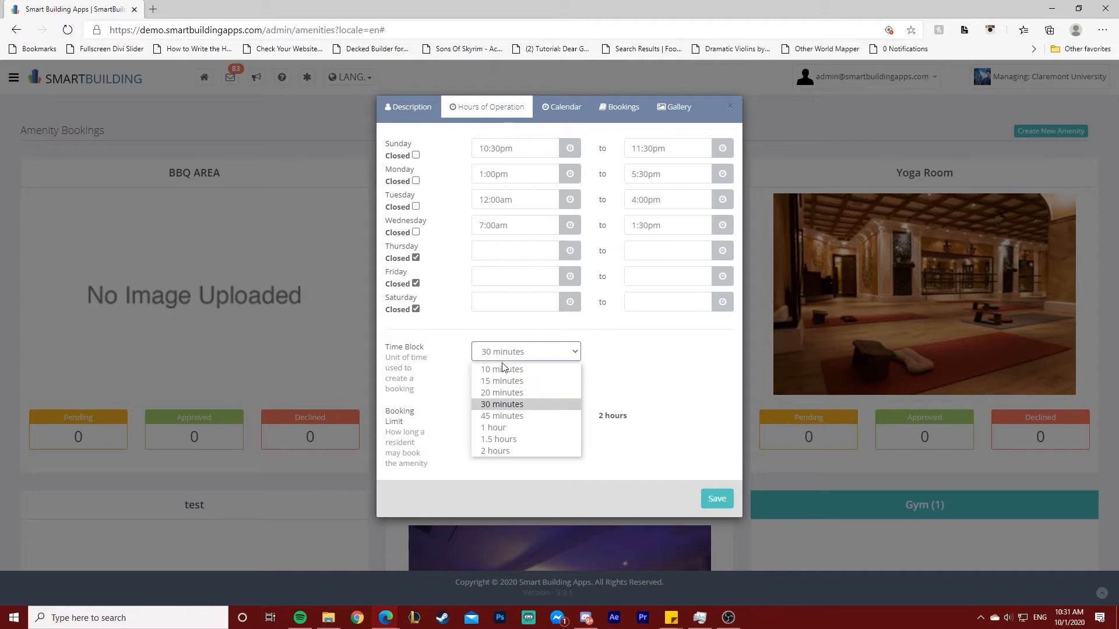
pyautogui.click(504, 428)
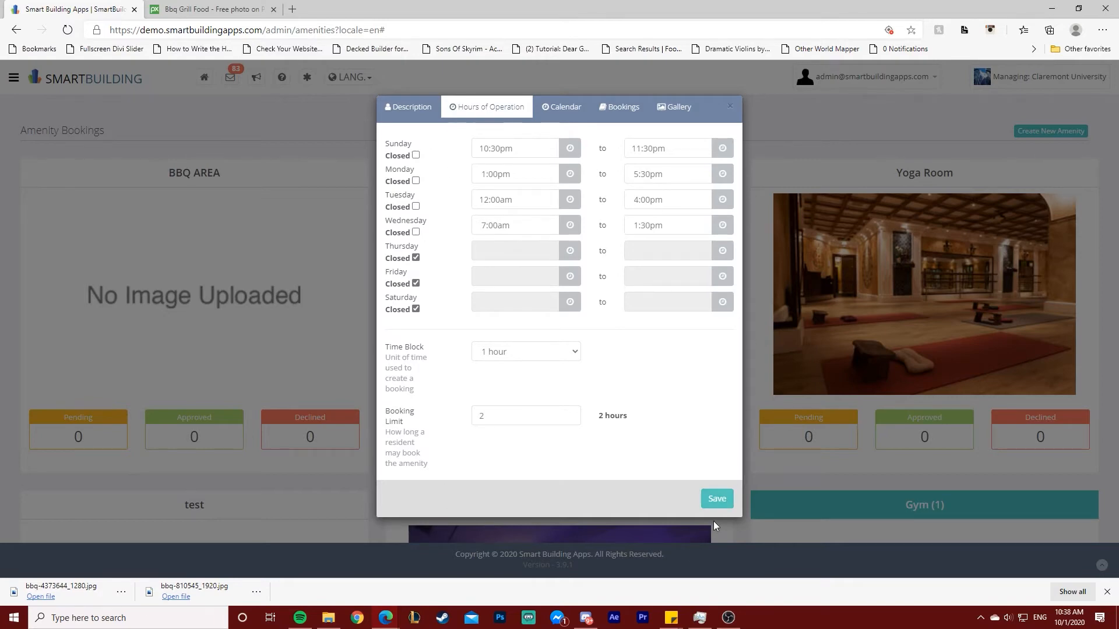
pyautogui.click(715, 497)
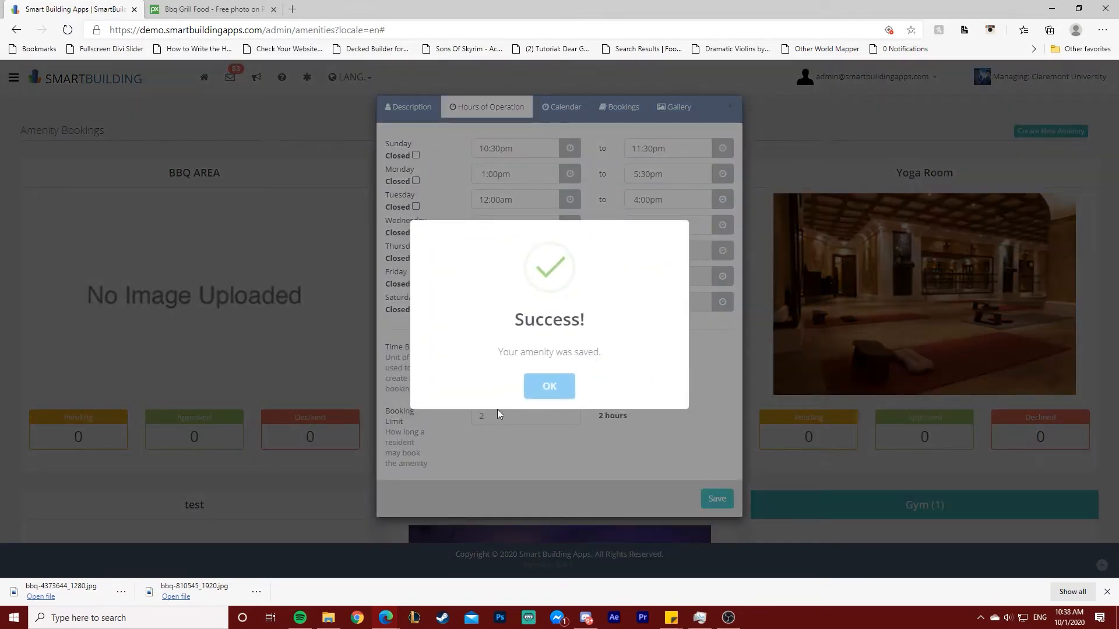
pyautogui.click(557, 388)
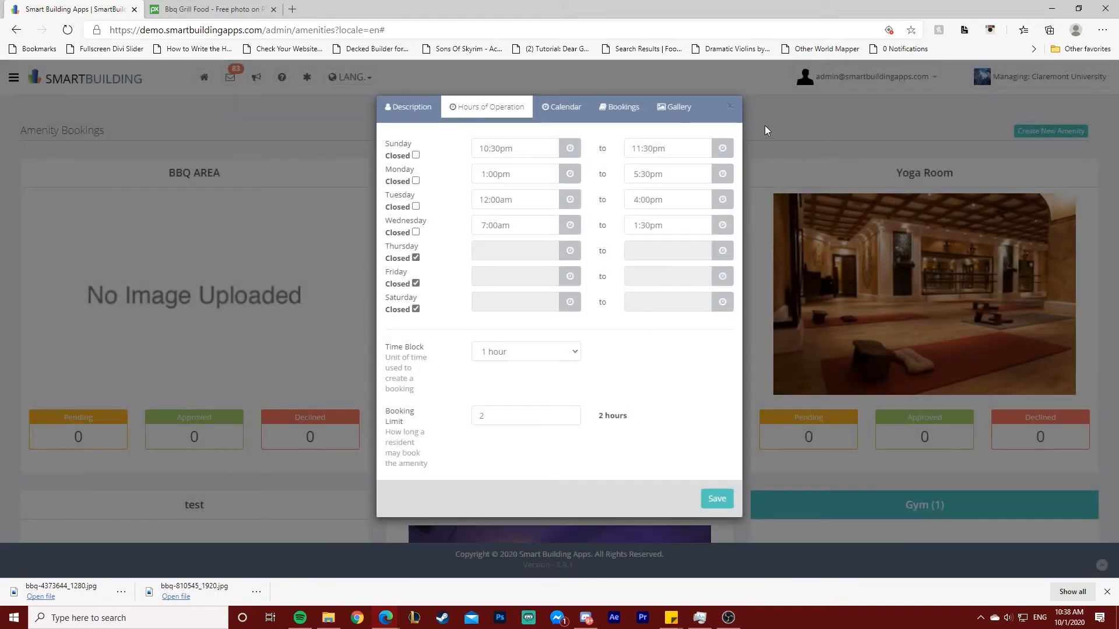
pyautogui.click(729, 108)
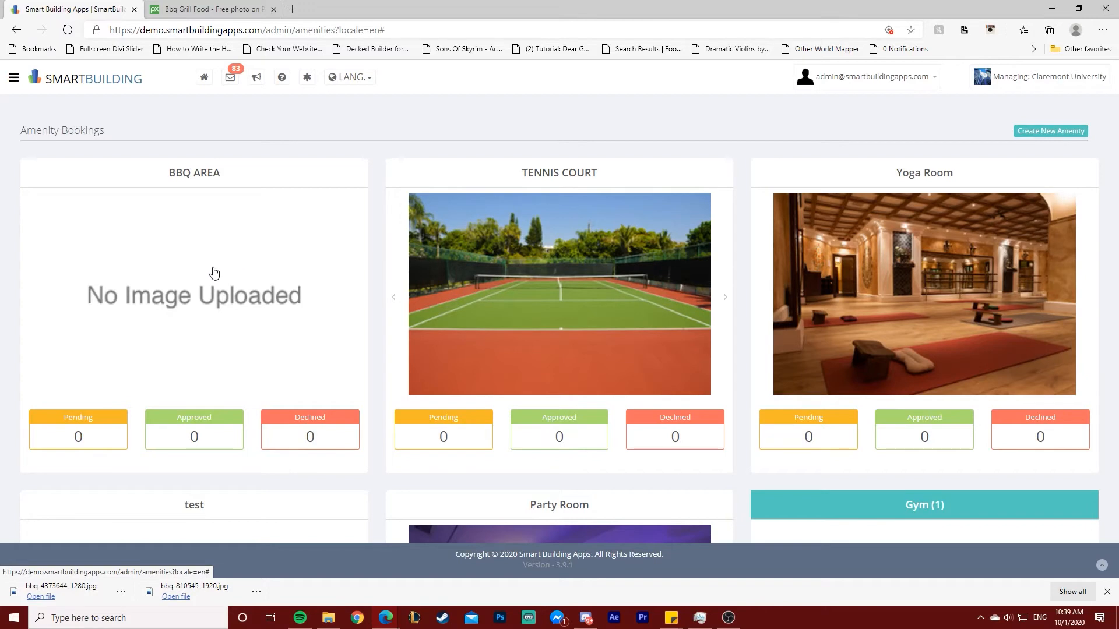
# Step: View the image gallery of the BBQ AREA amenity and close it
pyautogui.click(182, 183)
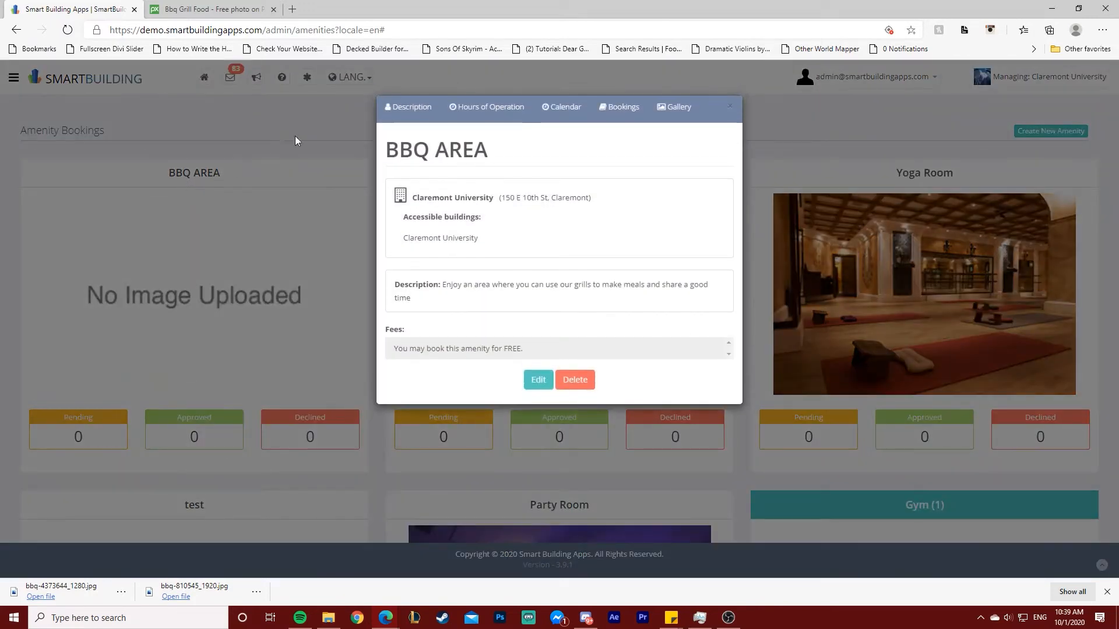
pyautogui.click(683, 121)
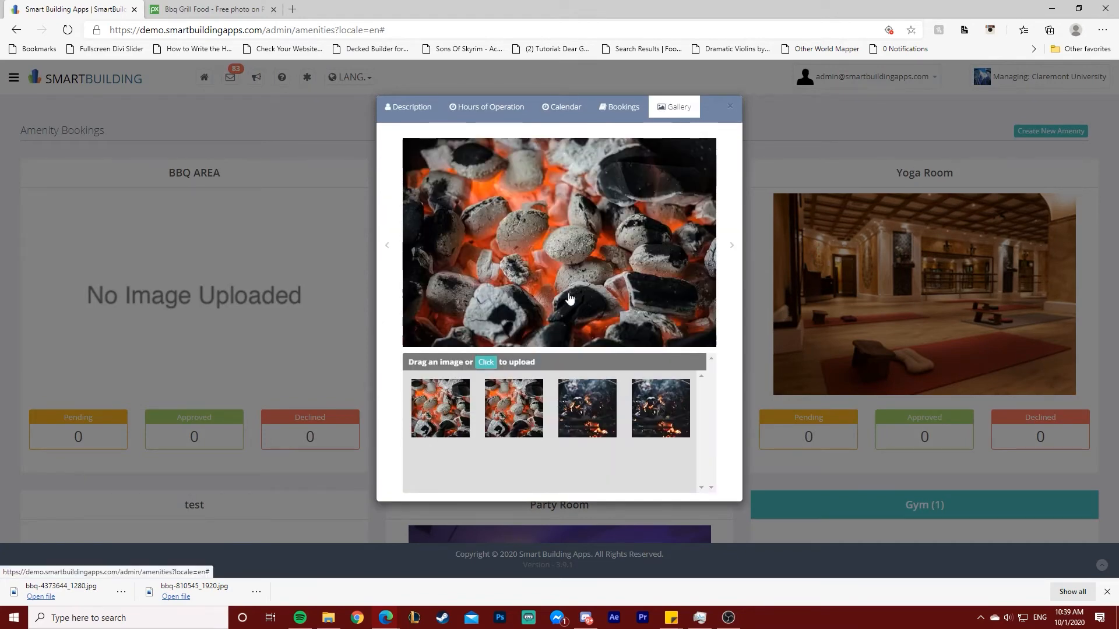
pyautogui.click(730, 106)
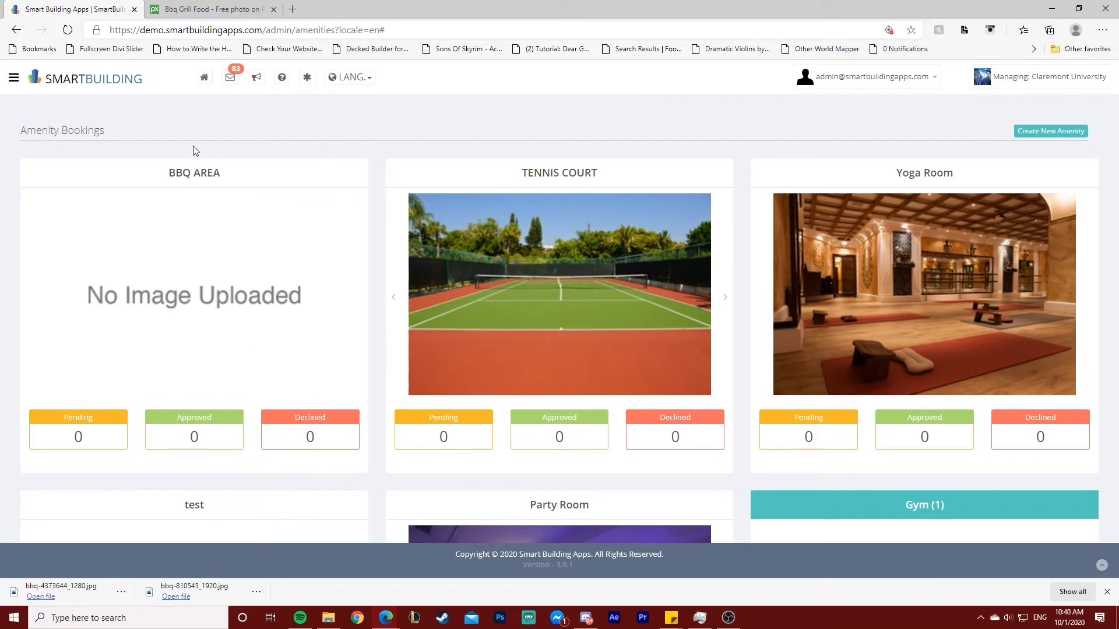
# Step: Edit the BBQ AREA amenity's maximum bookings per time slot and close its details
pyautogui.click(202, 178)
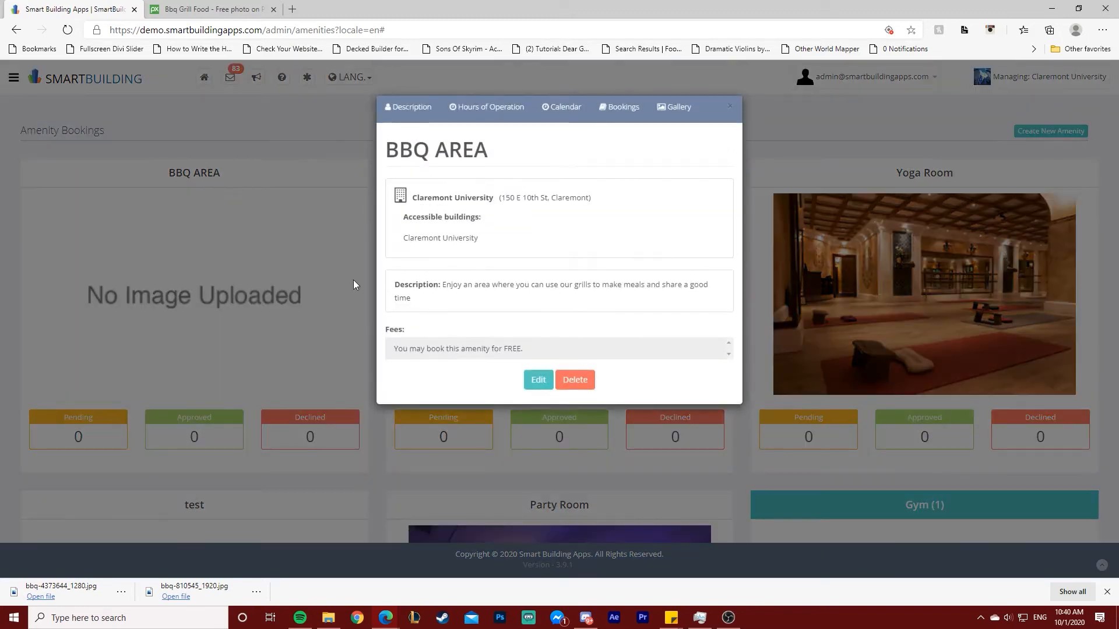
pyautogui.click(533, 380)
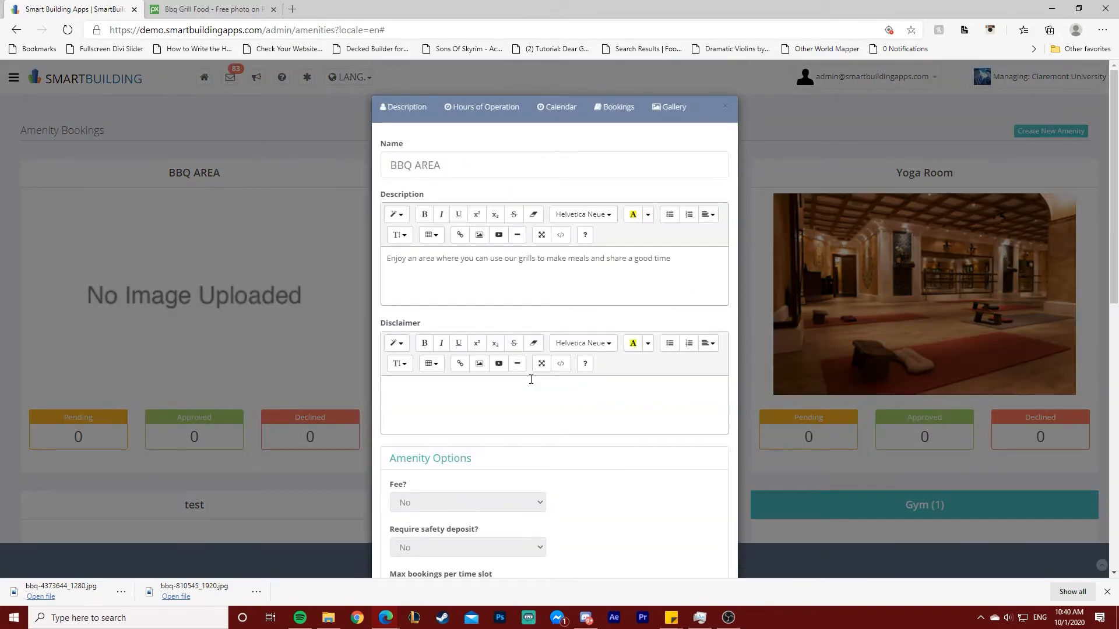
pyautogui.scroll(-5, 549, 415)
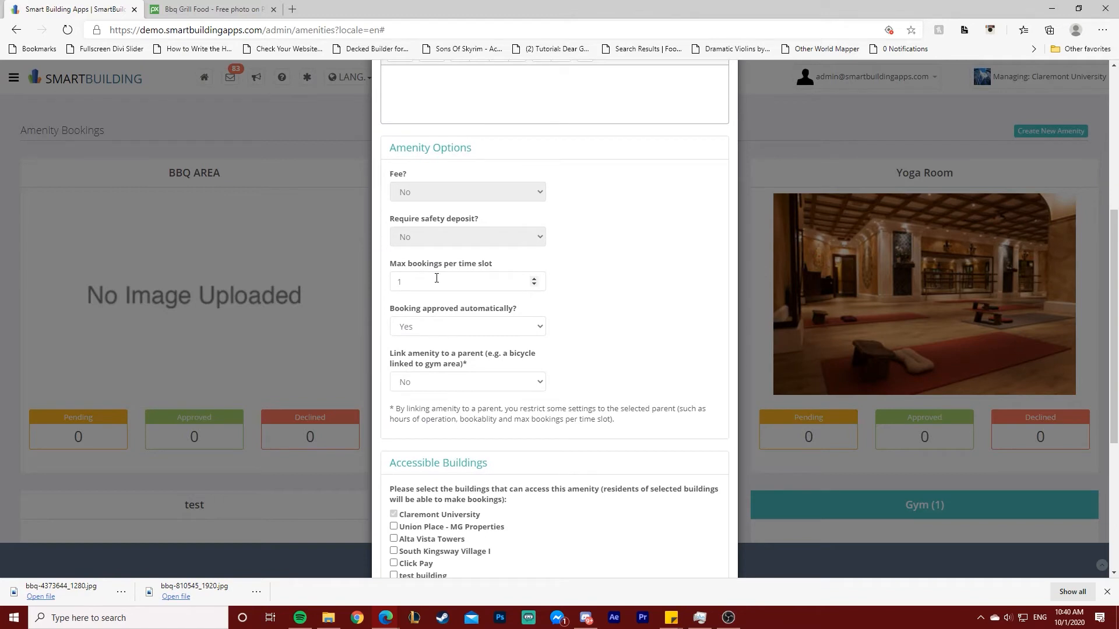
pyautogui.moveTo(436, 279); pyautogui.dragTo(387, 281)
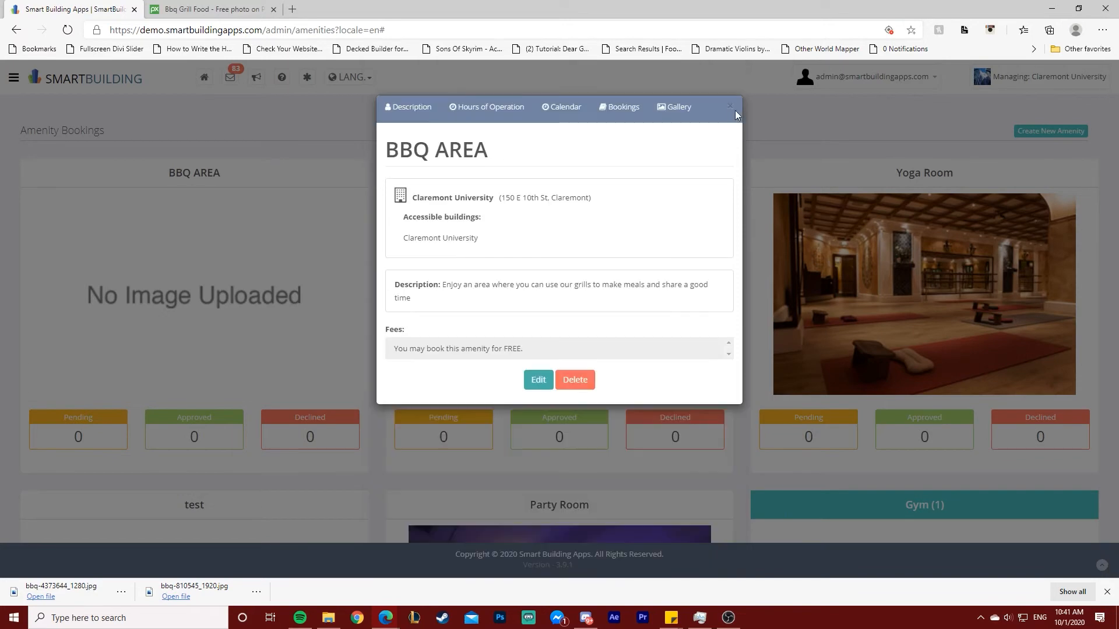
pyautogui.click(735, 110)
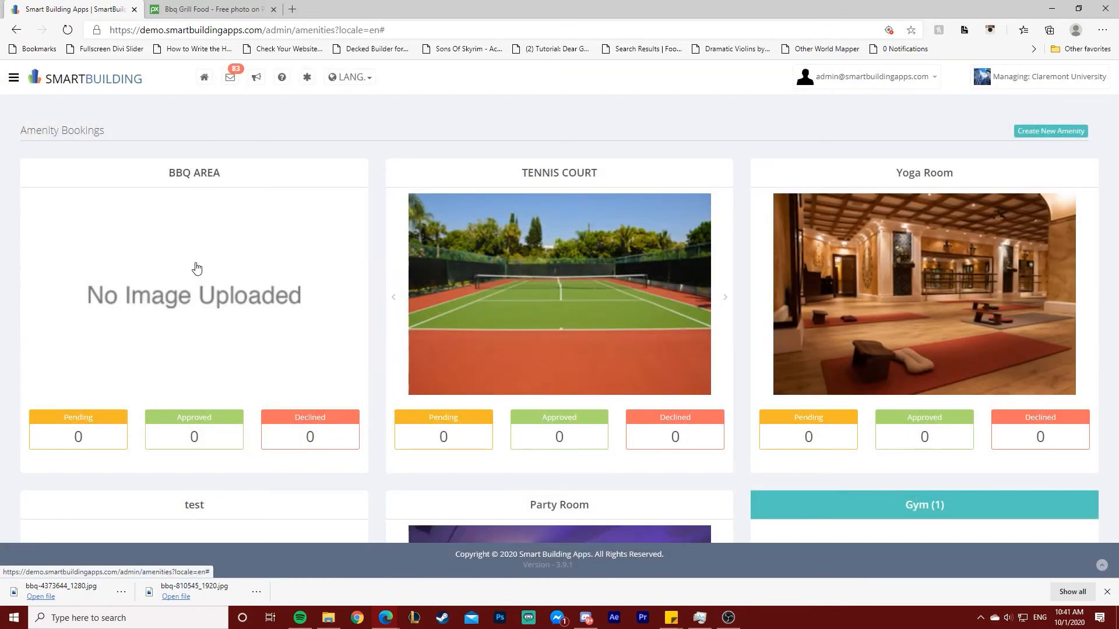
# Step: Start a new amenity named "Grill #1" with the description "The first grill to the left inside our BBQ area"
pyautogui.click(1056, 132)
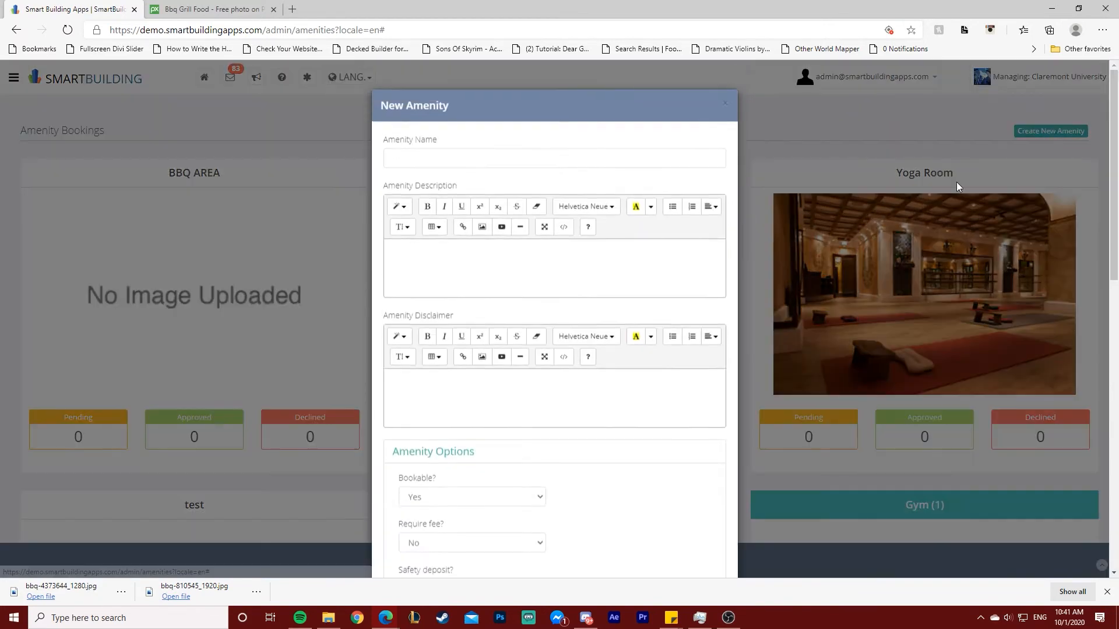
pyautogui.click(448, 166)
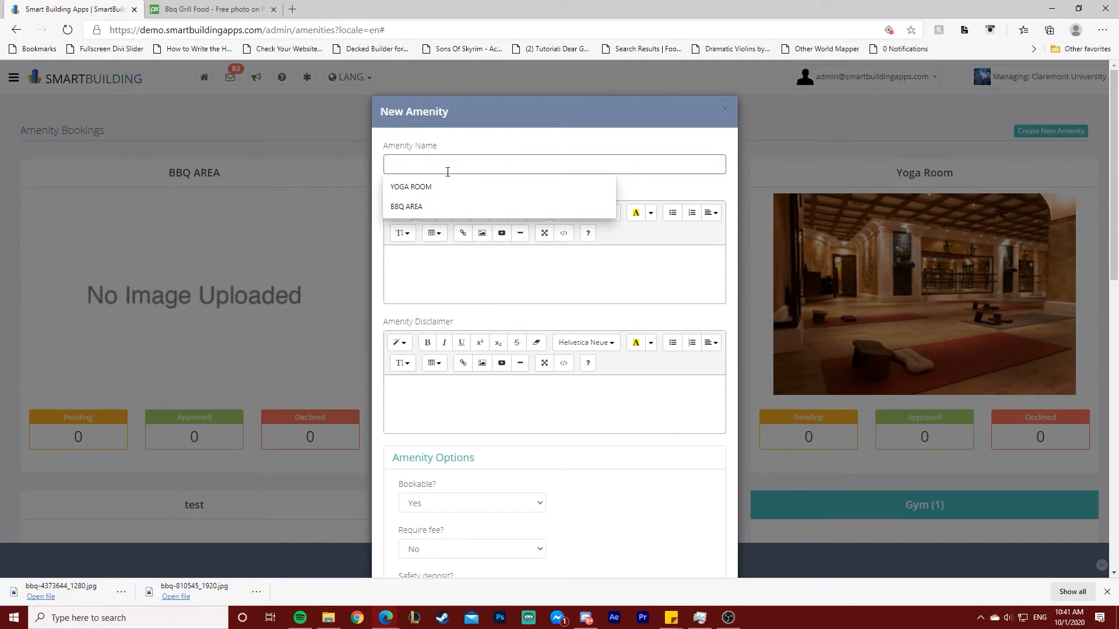
pyautogui.write('Grill')
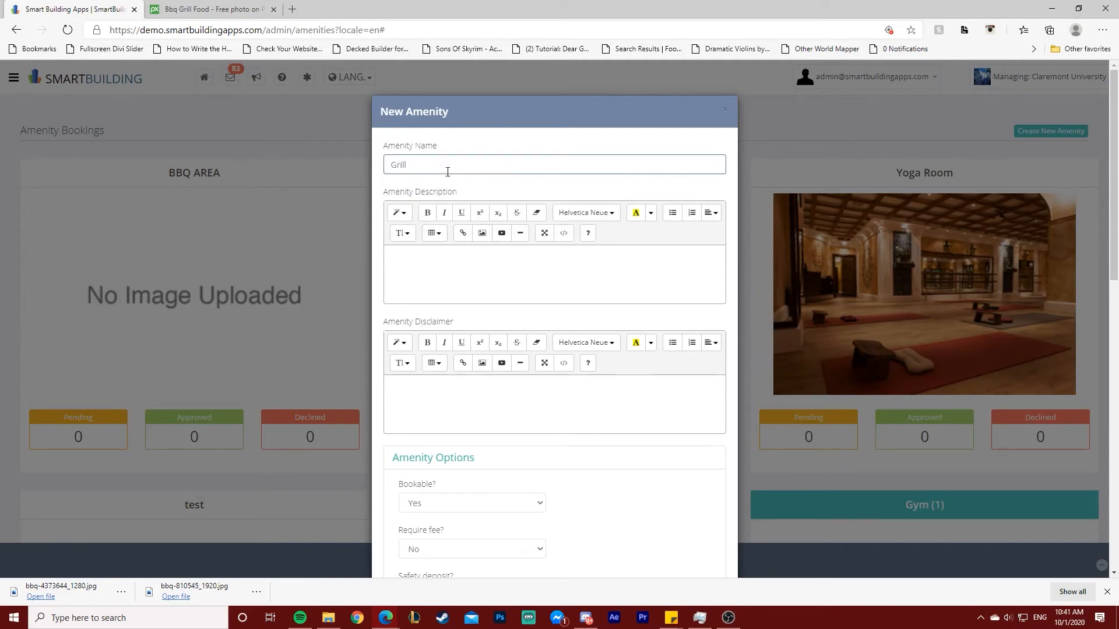
pyautogui.write(' #1')
pyautogui.click(442, 265)
pyautogui.write('The fir')
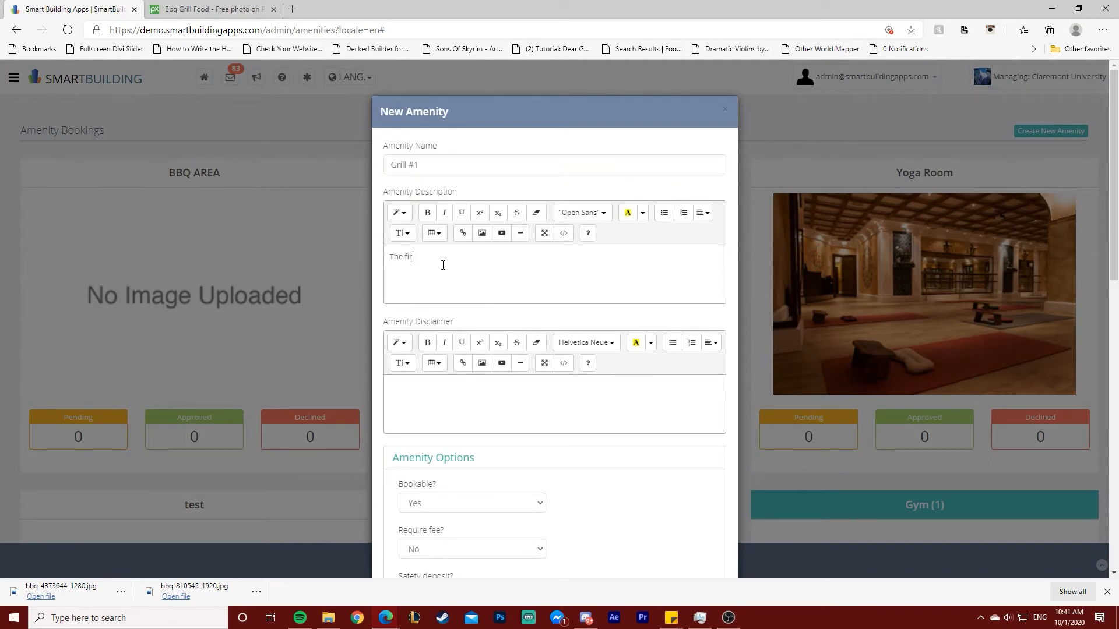
pyautogui.write('st grill to the left inside our BBQ area')
pyautogui.scroll(-1, 478, 362)
pyautogui.scroll(1, 478, 361)
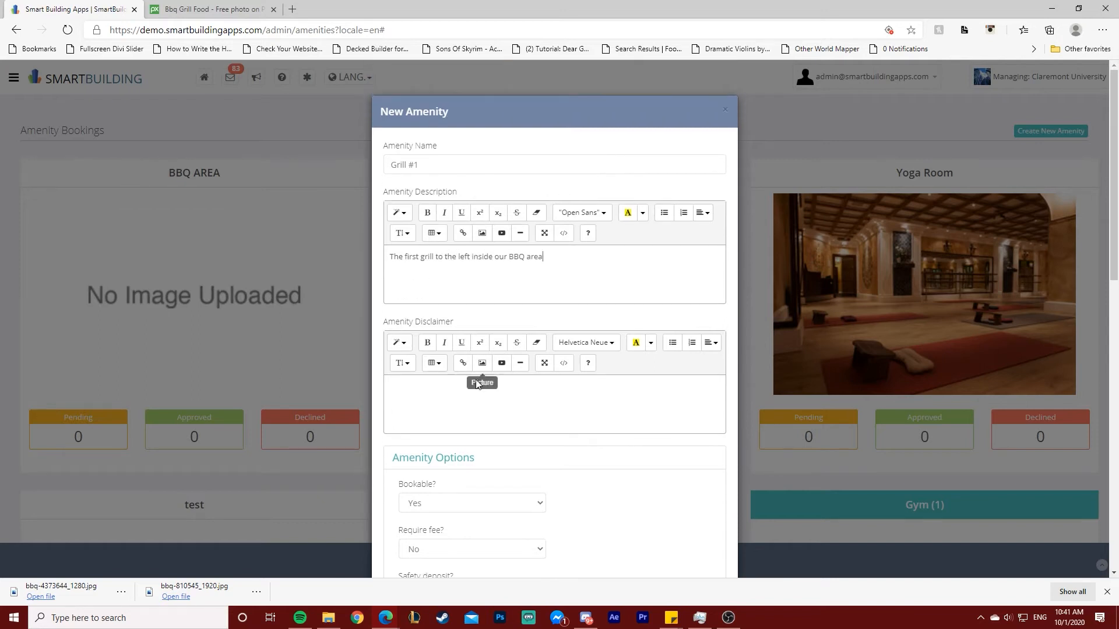
# Step: Enter the amenity disclaimer "Please do not leave flammable products or garbage near the grills"
pyautogui.scroll(-5, 491, 402)
pyautogui.click(463, 248)
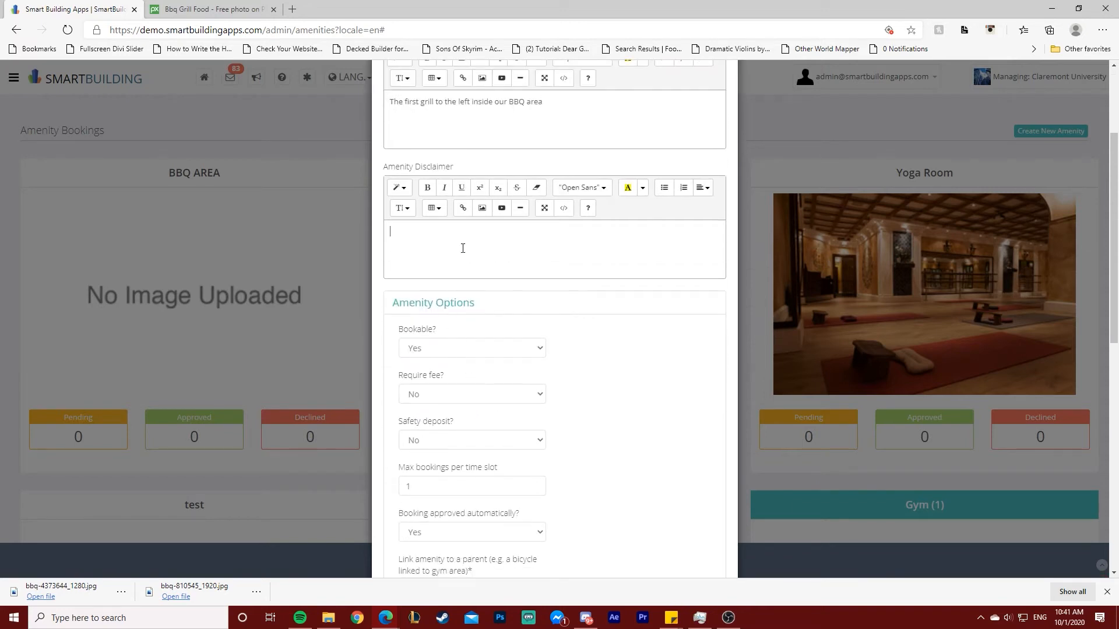
pyautogui.write('Please do not leave flammable products or garbage near the grills')
# Step: Link the new Grill #1 amenity to the parent BBQ AREA and save it
pyautogui.scroll(-5, 474, 240)
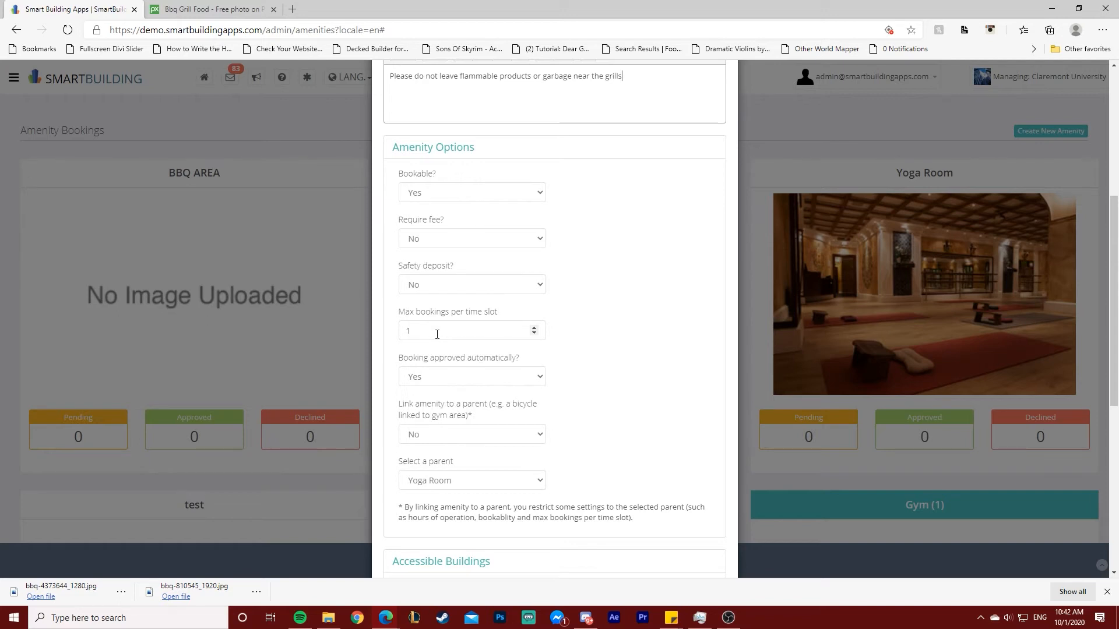
pyautogui.scroll(-1, 437, 334)
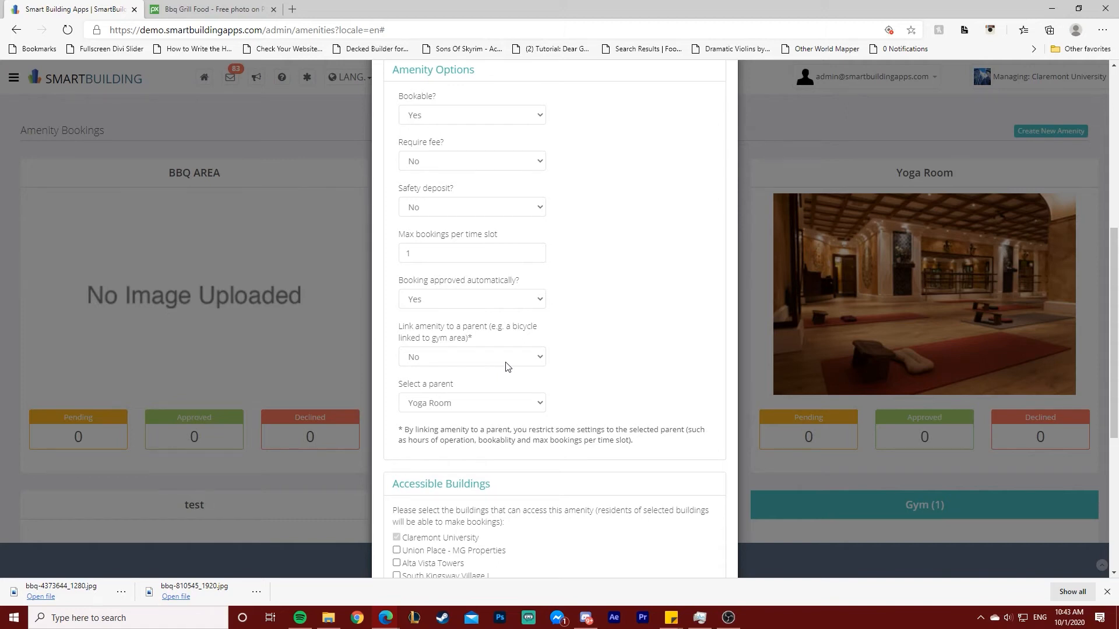
pyautogui.scroll(1, 505, 366)
pyautogui.click(460, 434)
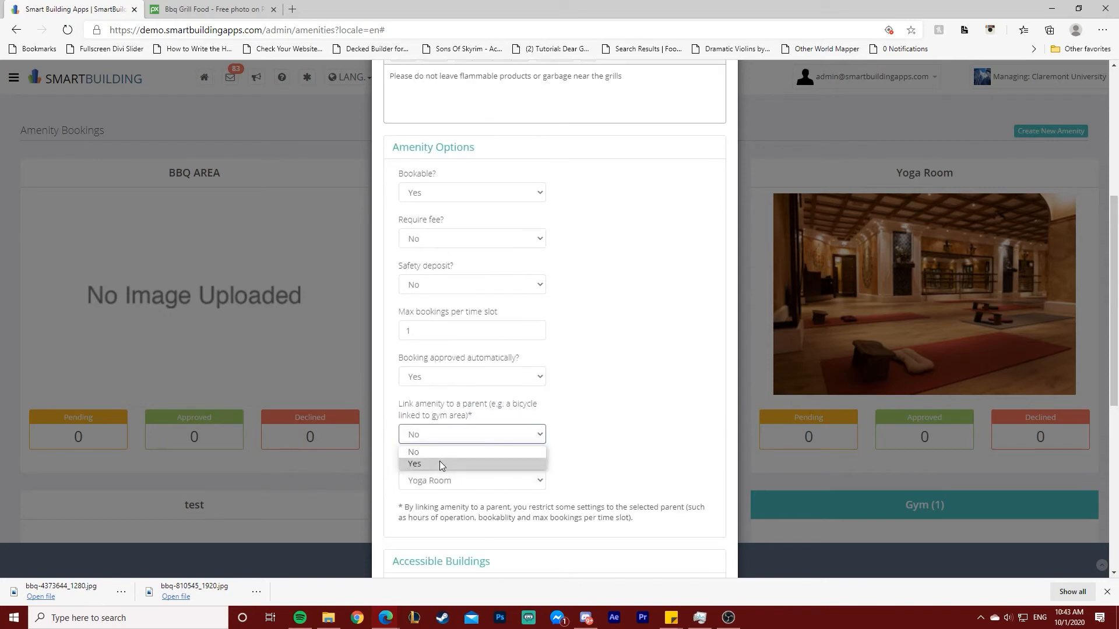
pyautogui.click(440, 464)
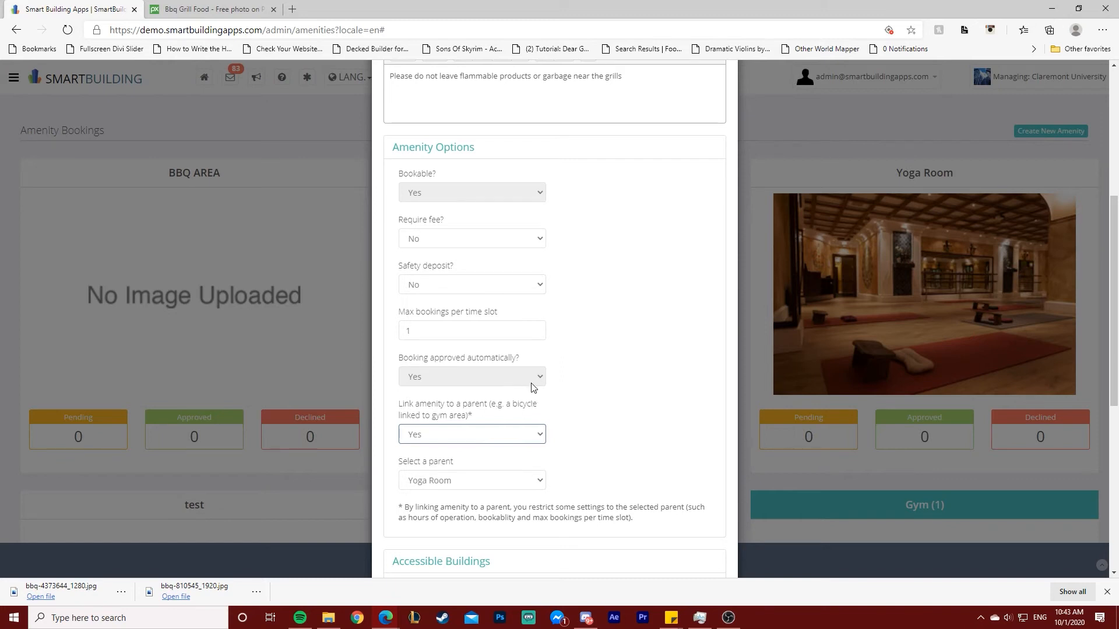
pyautogui.click(448, 480)
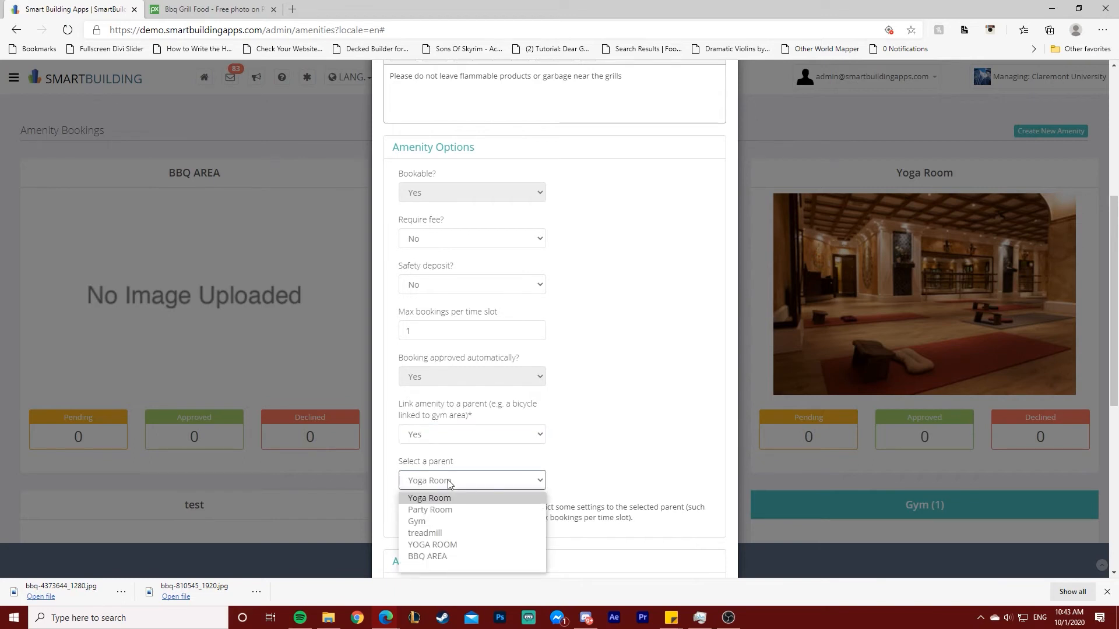
pyautogui.click(460, 556)
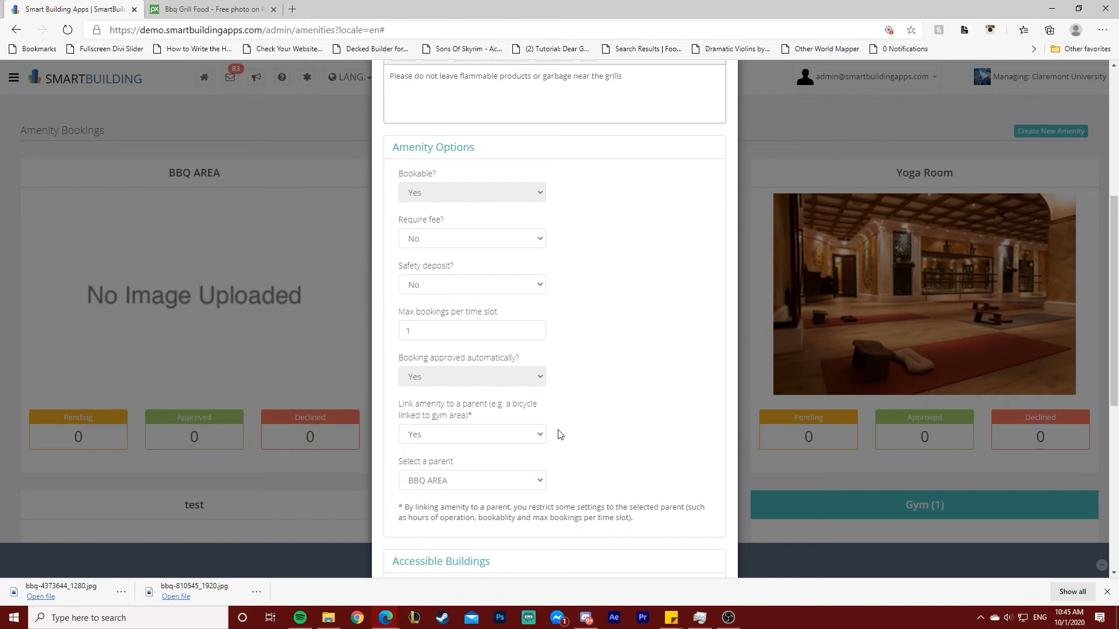
pyautogui.scroll(-7, 558, 434)
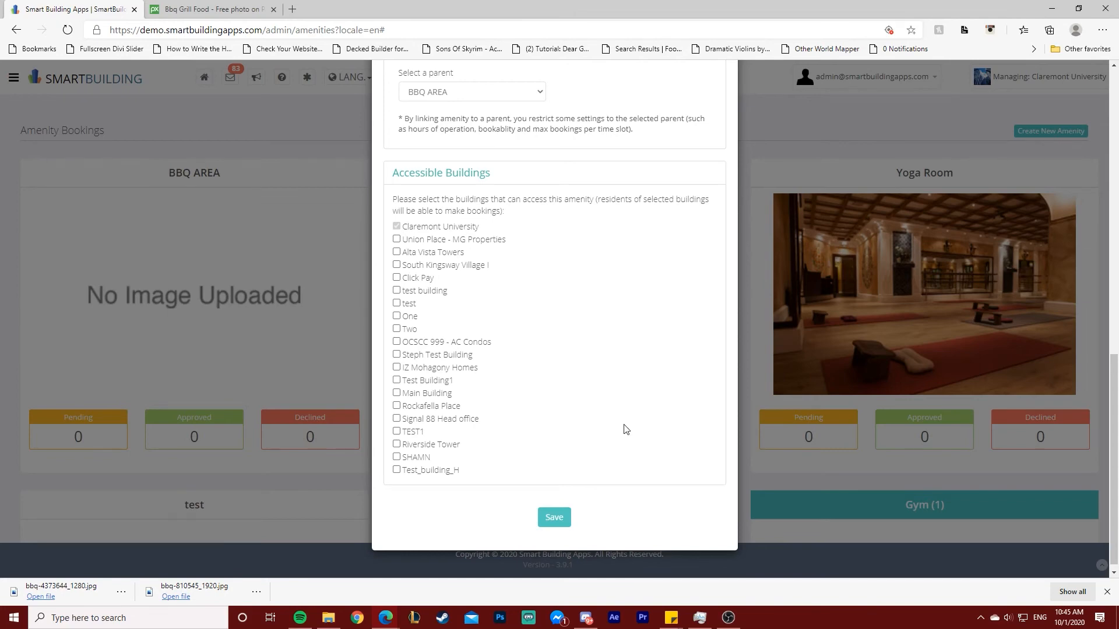
pyautogui.click(553, 518)
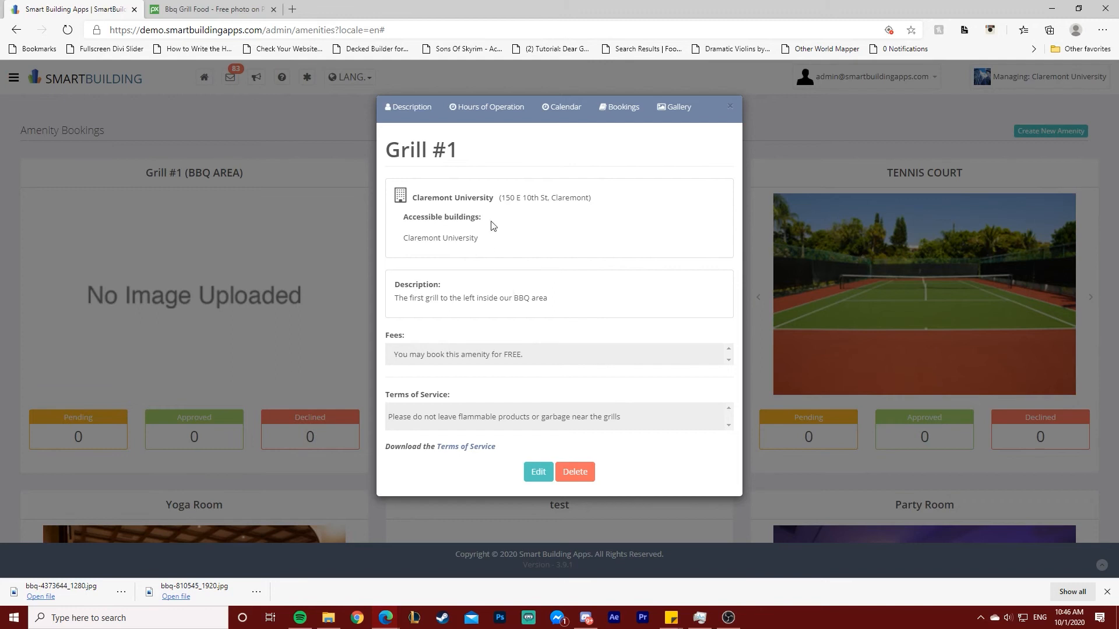
# Step: Review the hours of operation and the image gallery of the Grill #1 amenity, and close its details
pyautogui.click(499, 111)
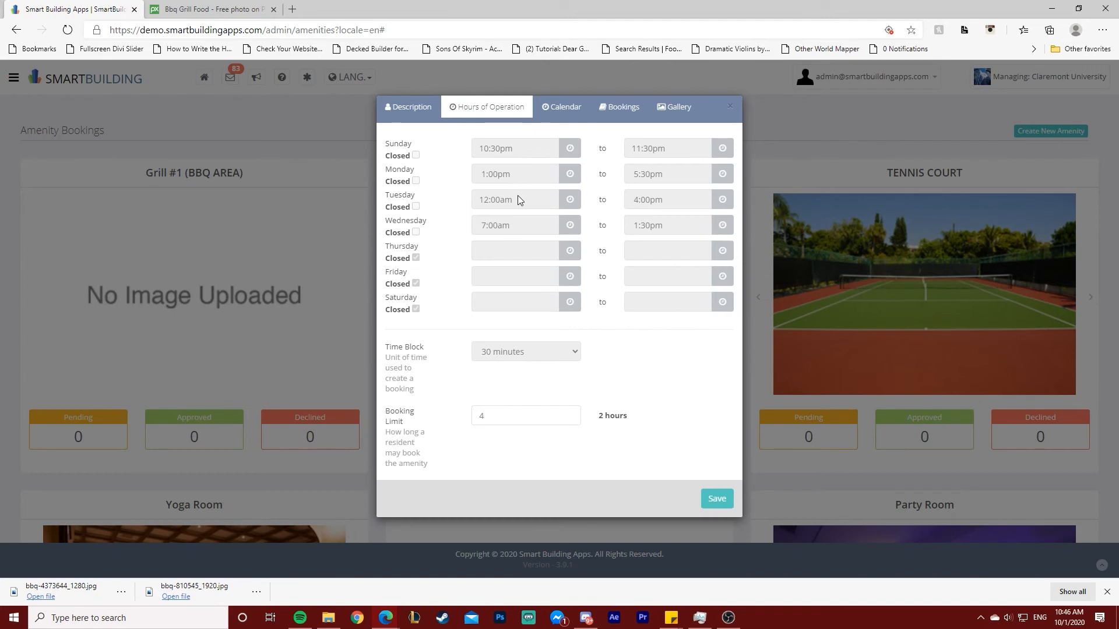
pyautogui.click(669, 119)
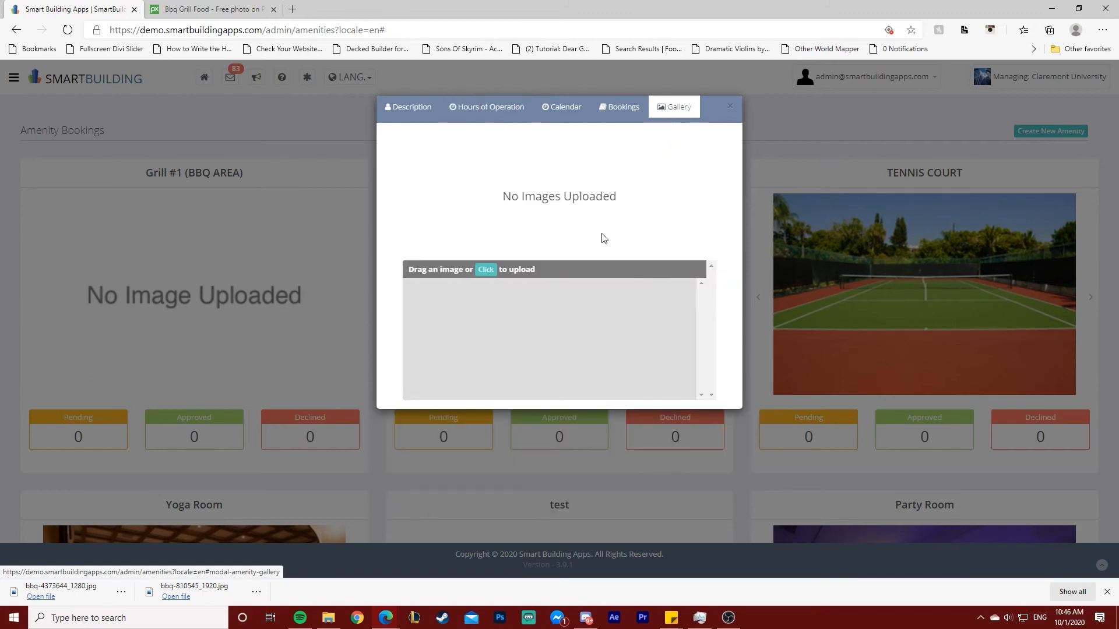
pyautogui.click(729, 105)
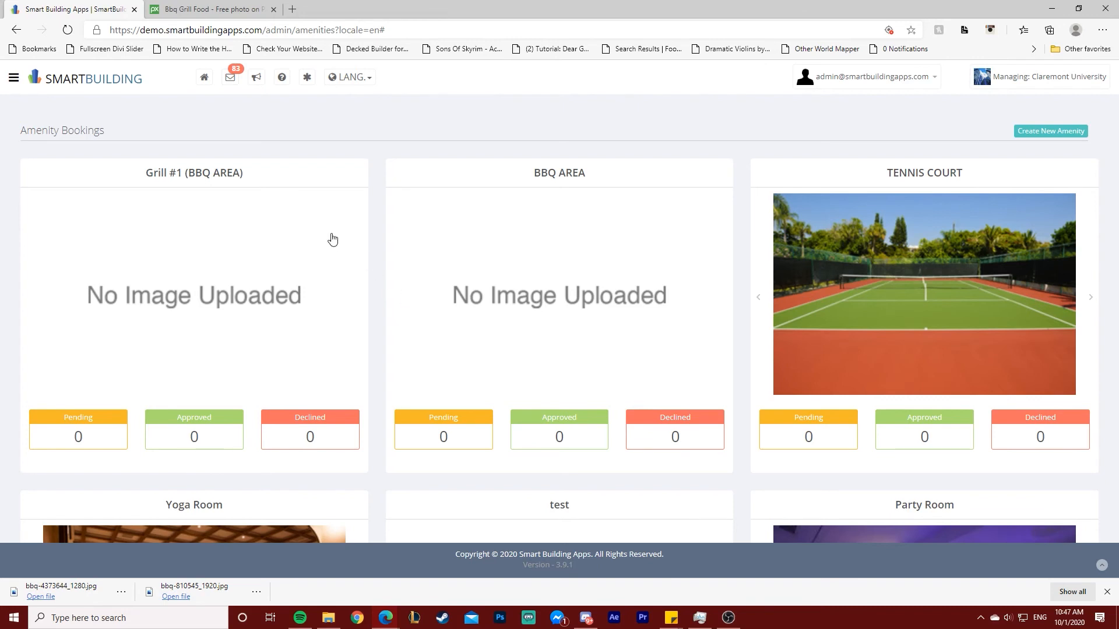
# Step: Make the Grill #1 amenity non-bookable in its bookings settings and close its details
pyautogui.click(221, 182)
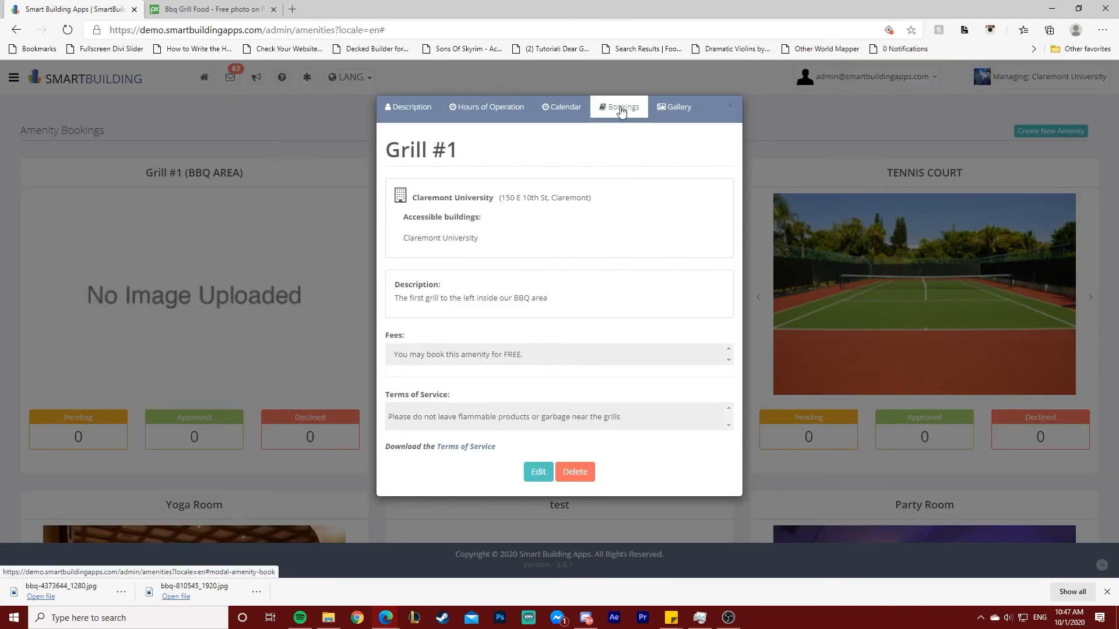
pyautogui.click(621, 112)
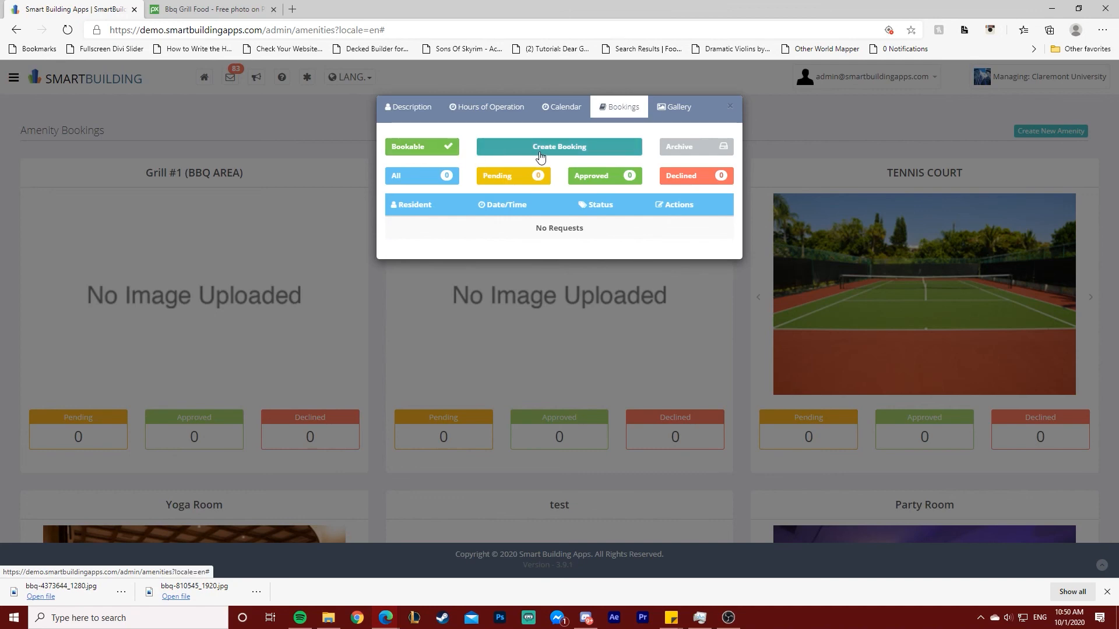
pyautogui.click(431, 149)
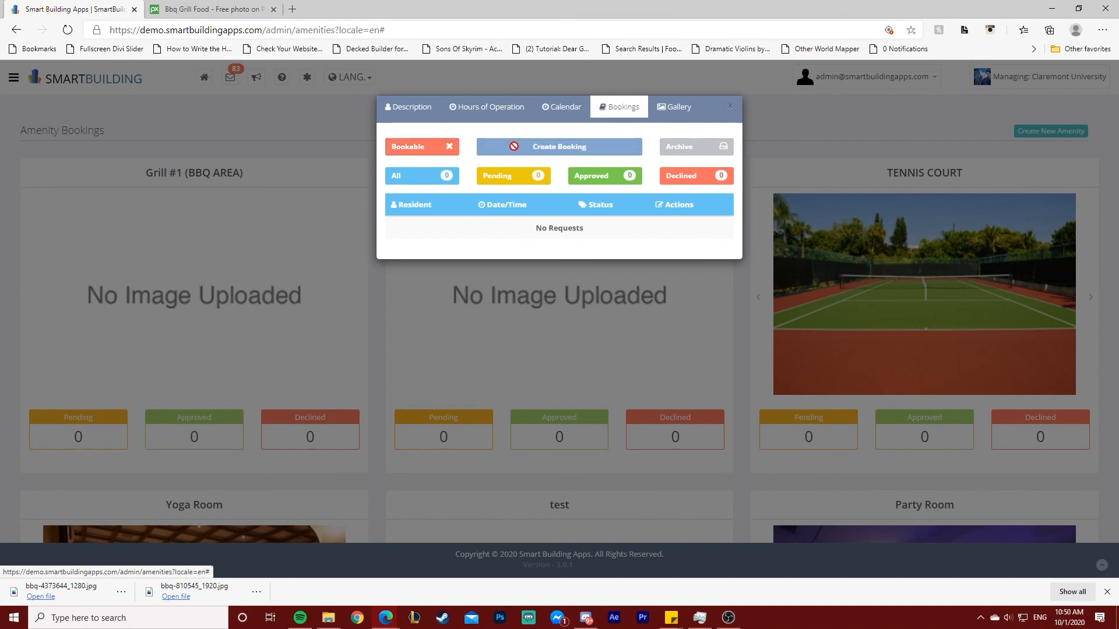
pyautogui.press('Escape')
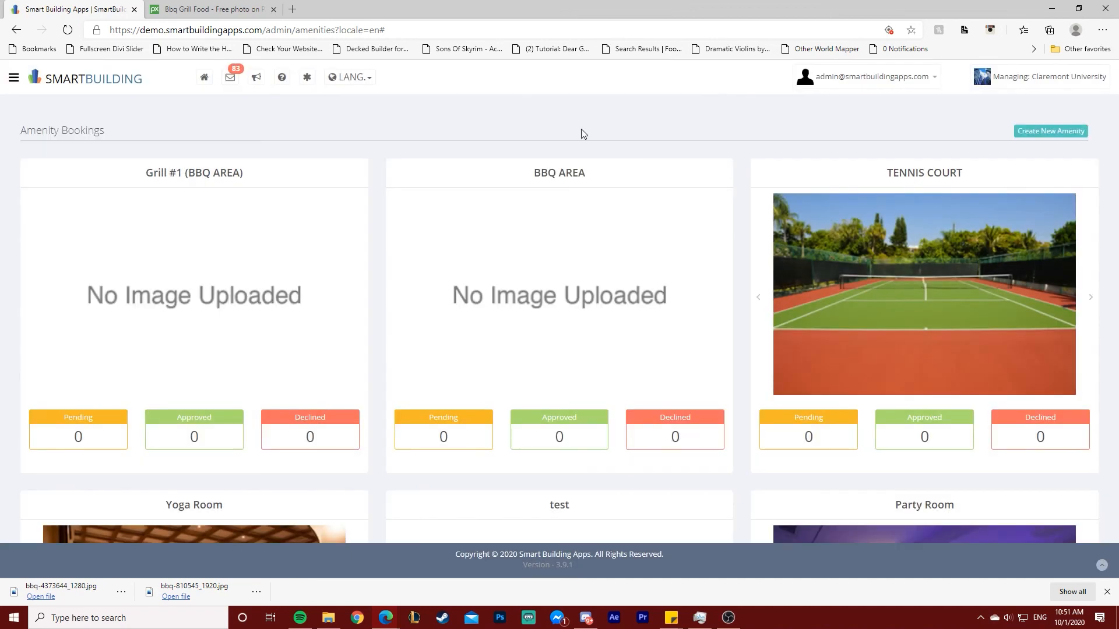